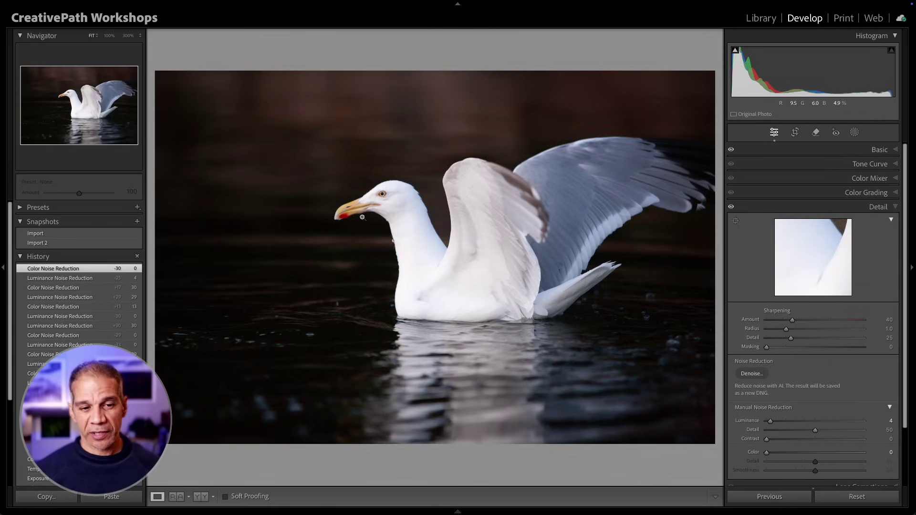
Zoom to 300% on the gull's head and pan around its eye and beak to inspect background grain
click(362, 151)
drag(398, 124, 454, 168)
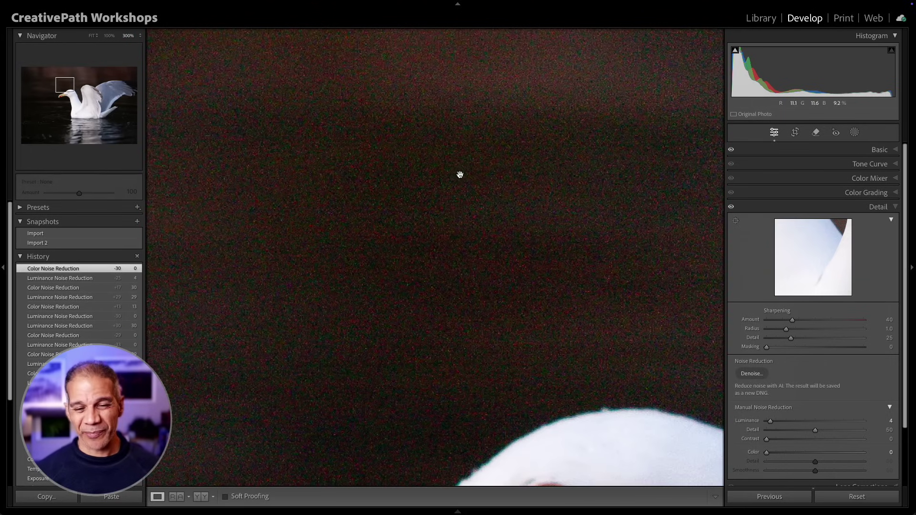
drag(509, 217, 397, 198)
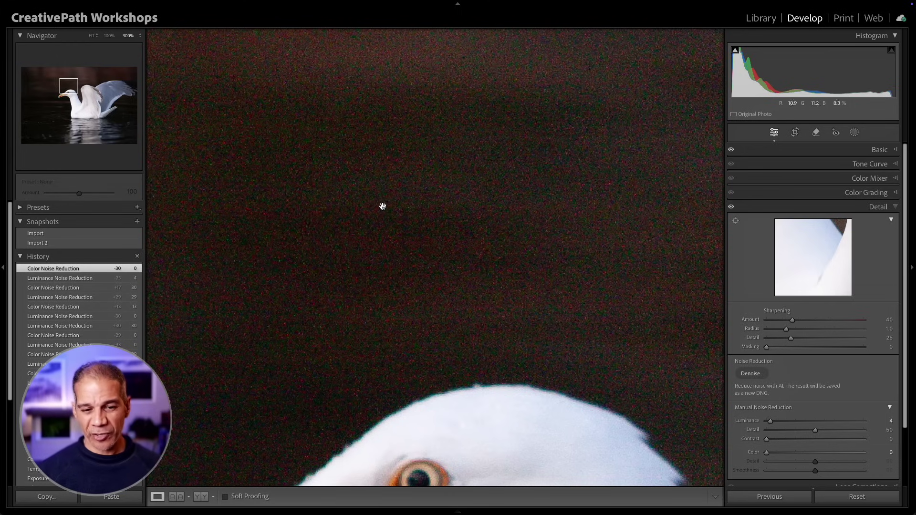
drag(382, 205, 447, 170)
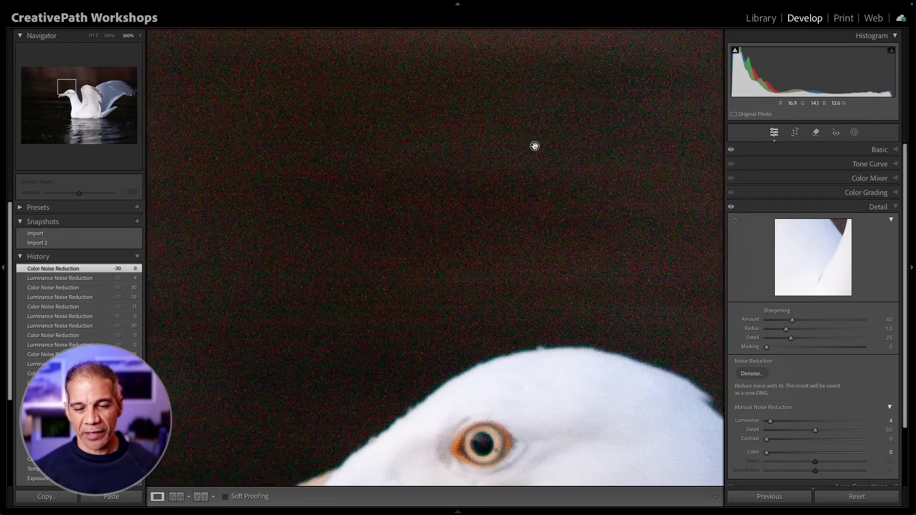
drag(535, 145, 352, 148)
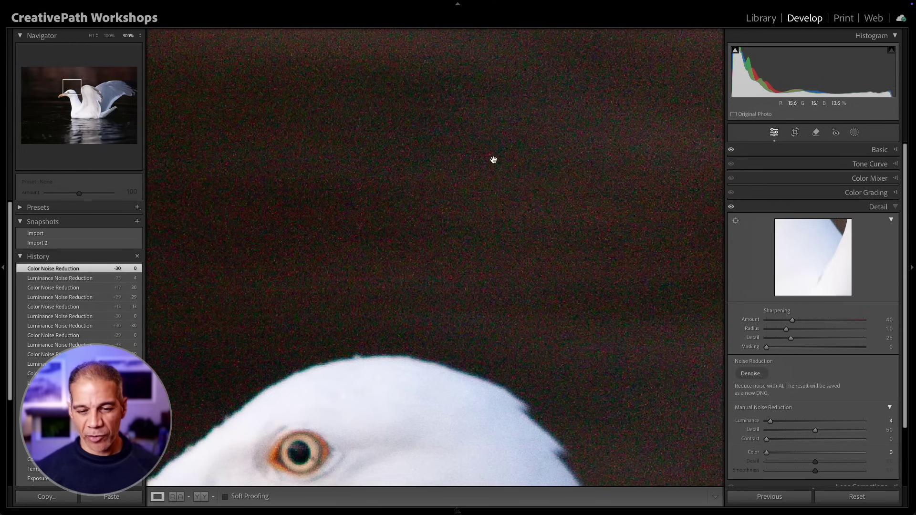
drag(558, 148, 501, 122)
drag(414, 237, 477, 172)
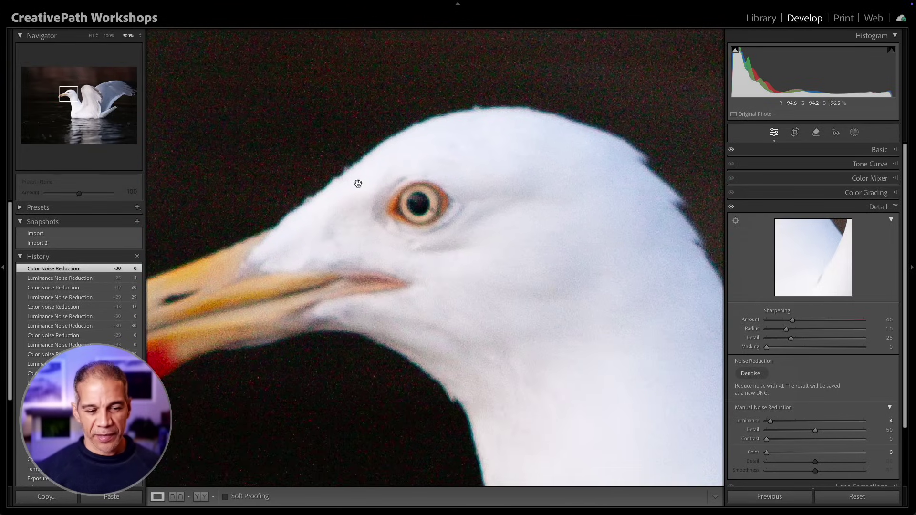
drag(349, 150, 444, 247)
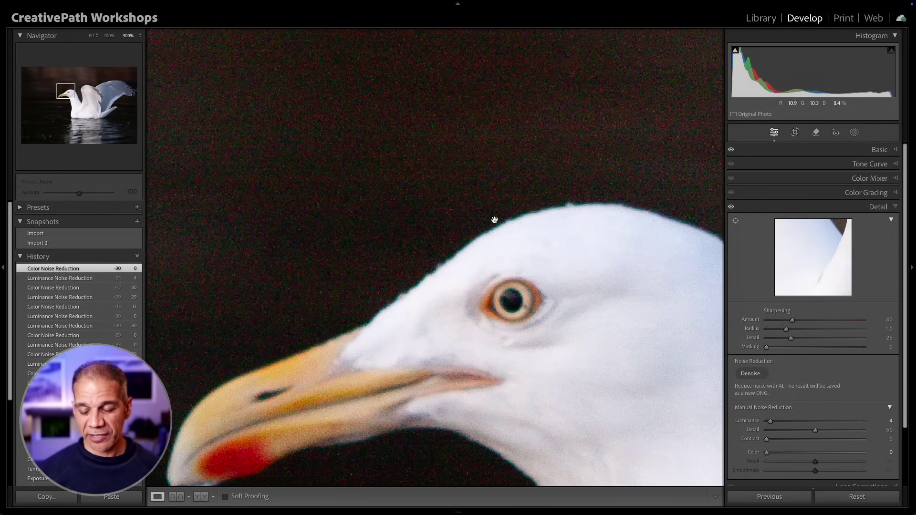
Raise manual noise reduction to about Luminance 33 and Color 39 while rechecking the gull's head
drag(562, 234, 540, 230)
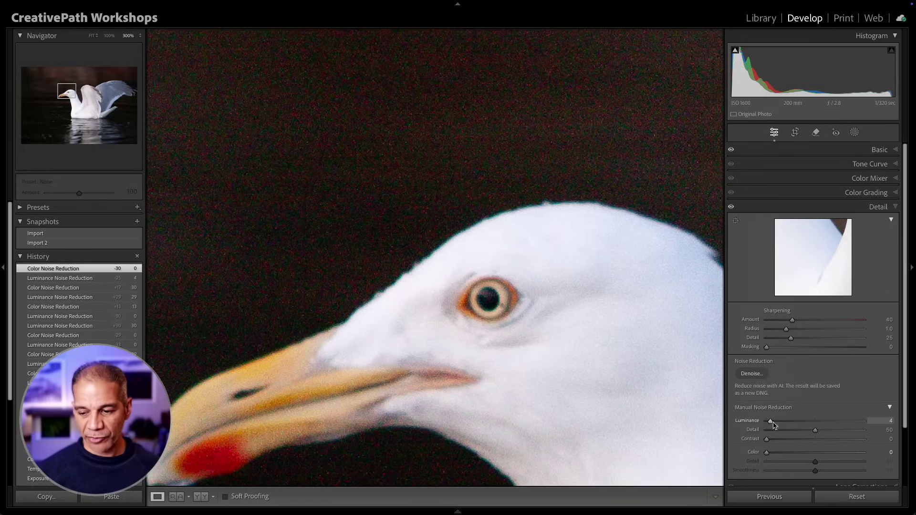
drag(770, 421, 796, 425)
drag(768, 452, 800, 456)
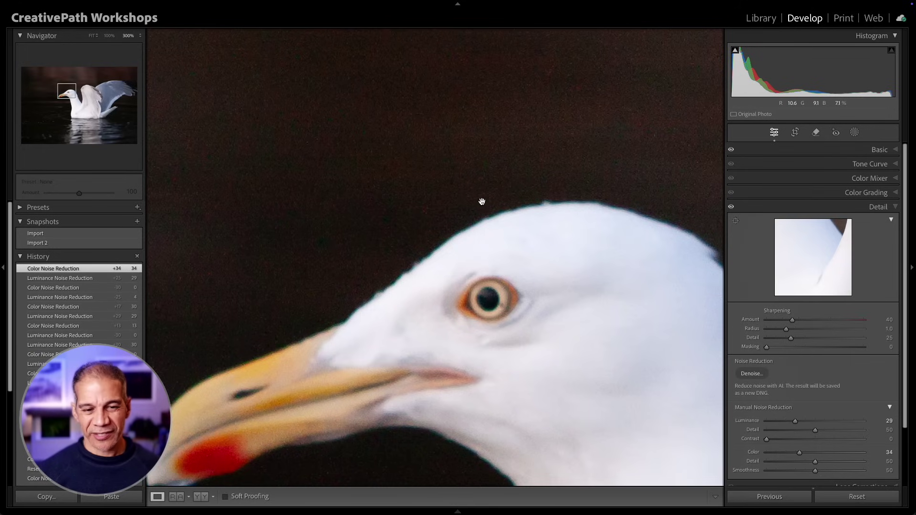
drag(376, 163, 436, 133)
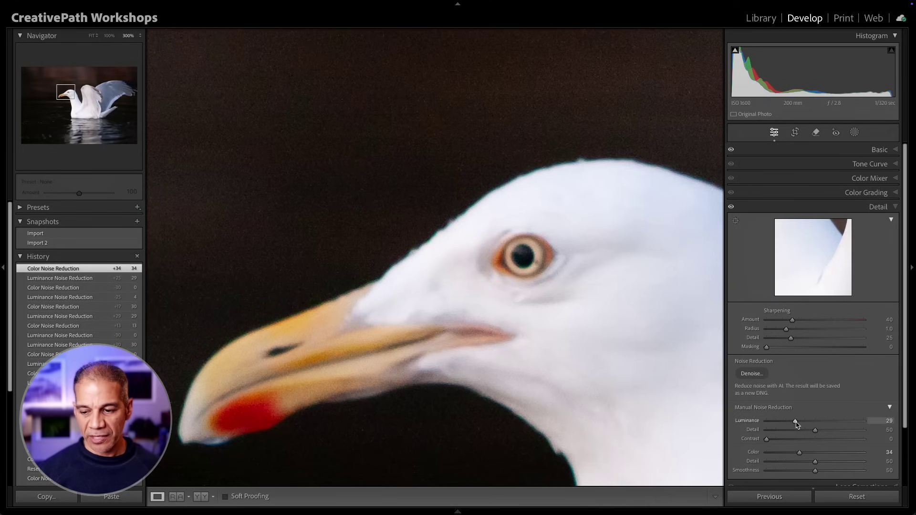
drag(794, 422, 805, 453)
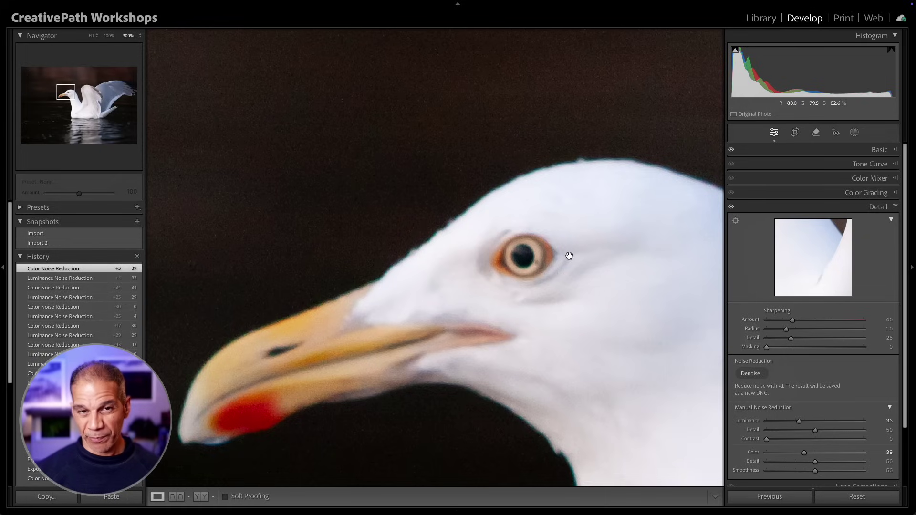
Inspect the smoothed feathers, then return Luminance and Color noise reduction to 0
drag(569, 256, 496, 191)
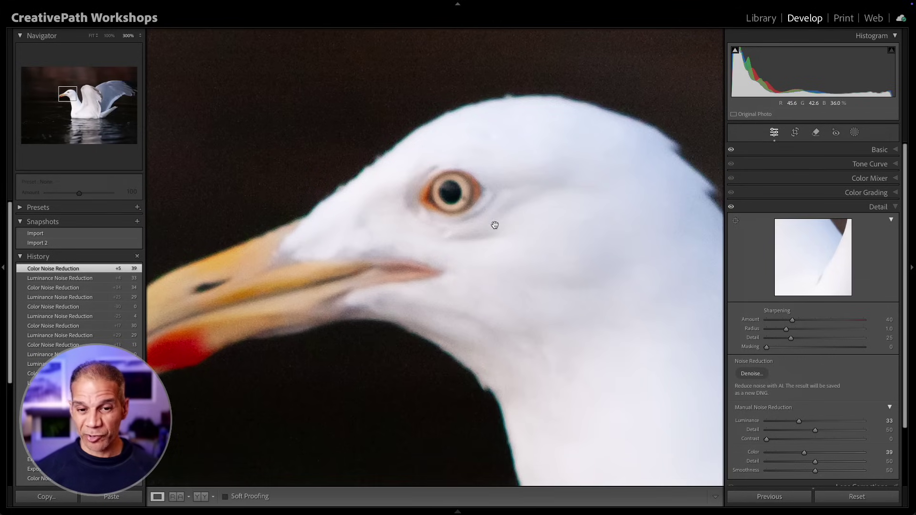
drag(564, 250, 482, 224)
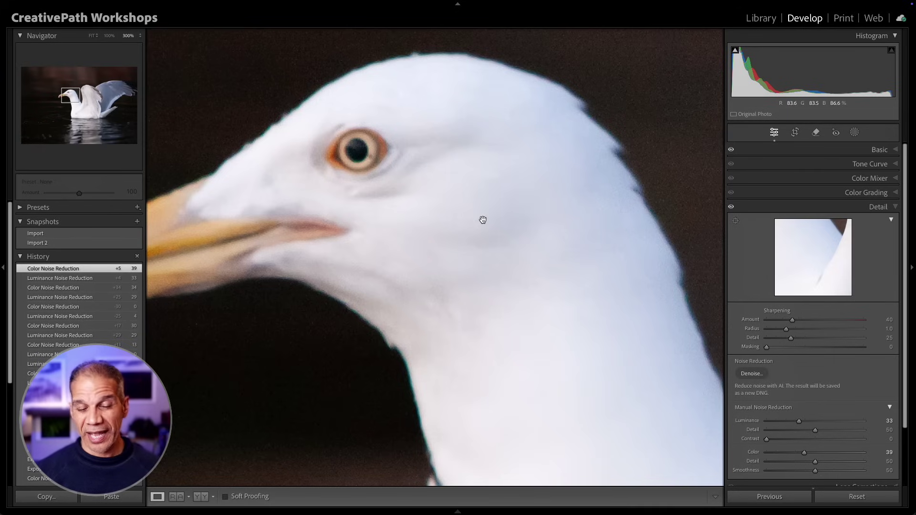
drag(799, 422, 762, 428)
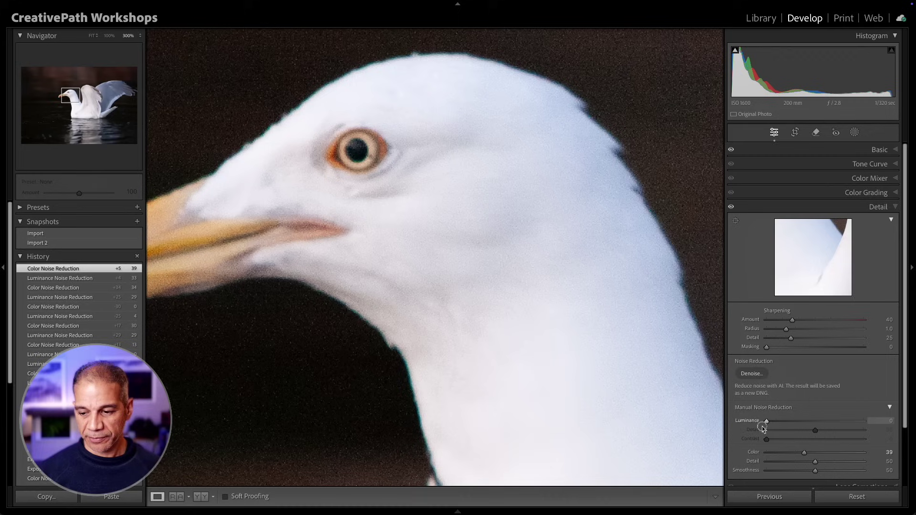
drag(803, 452, 758, 452)
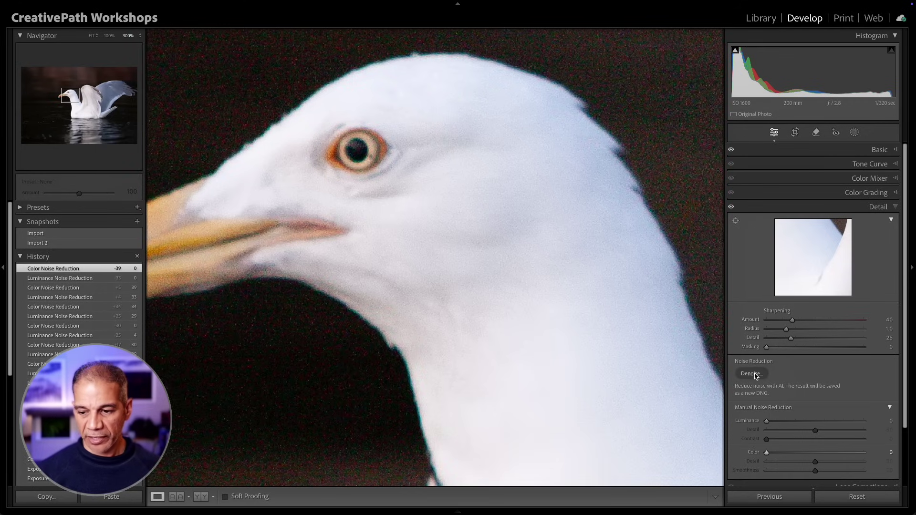
Preview AI Denoise at Amount 50, comparing before and after around the gull's eye
click(753, 374)
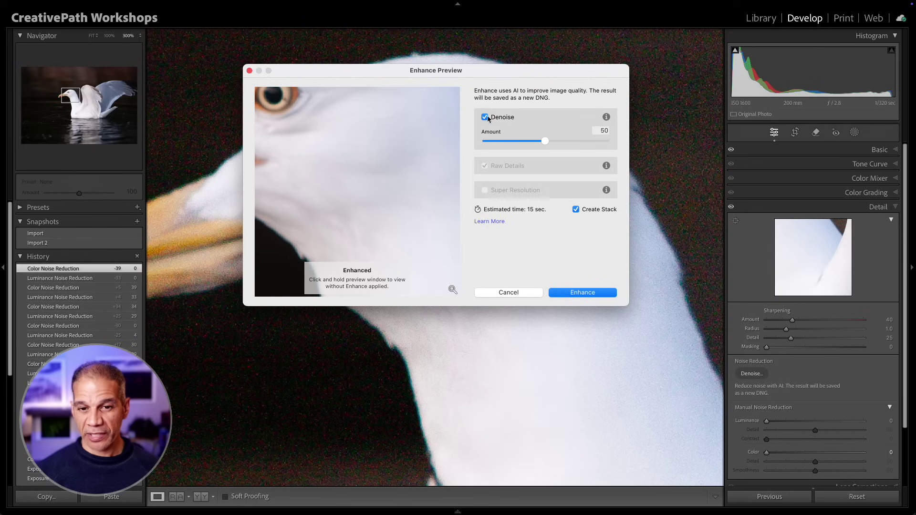
drag(338, 121, 341, 200)
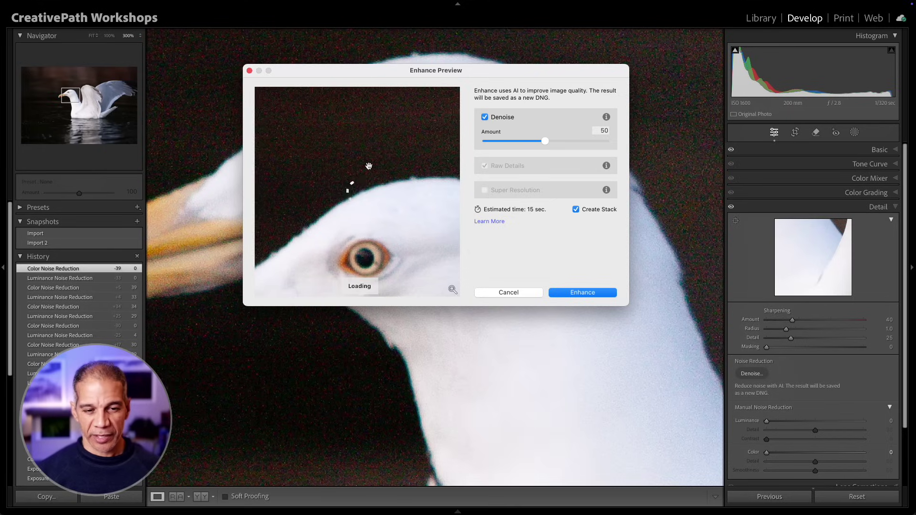
drag(379, 158, 379, 158)
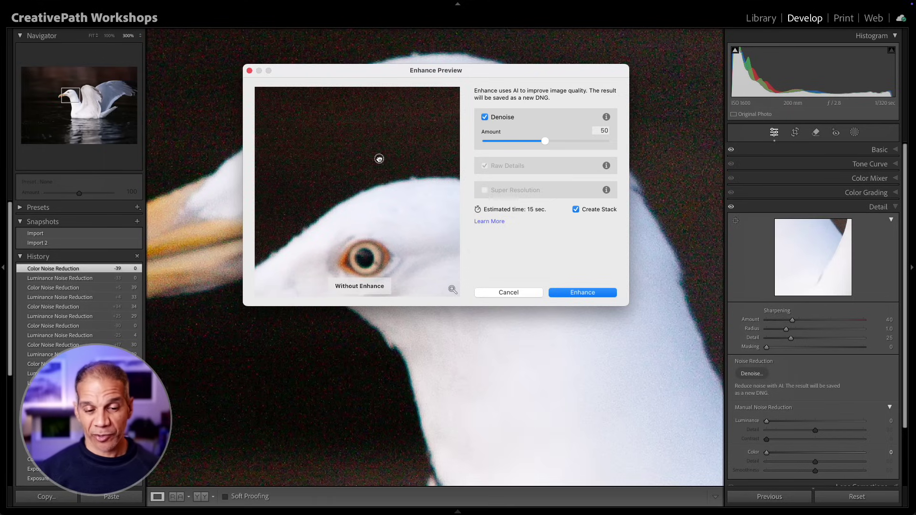
drag(379, 159, 379, 159)
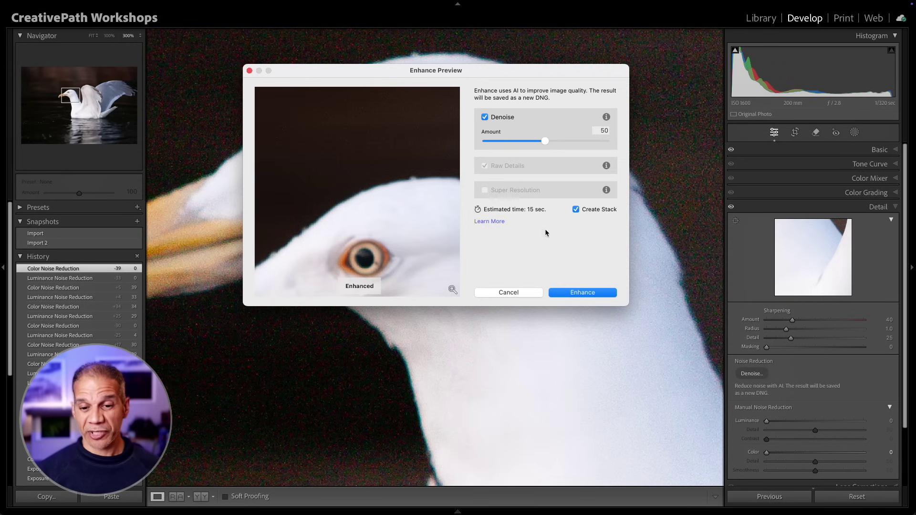
Create the Enhanced-NR DNG, return to Fit view, and show the Library grid
click(591, 295)
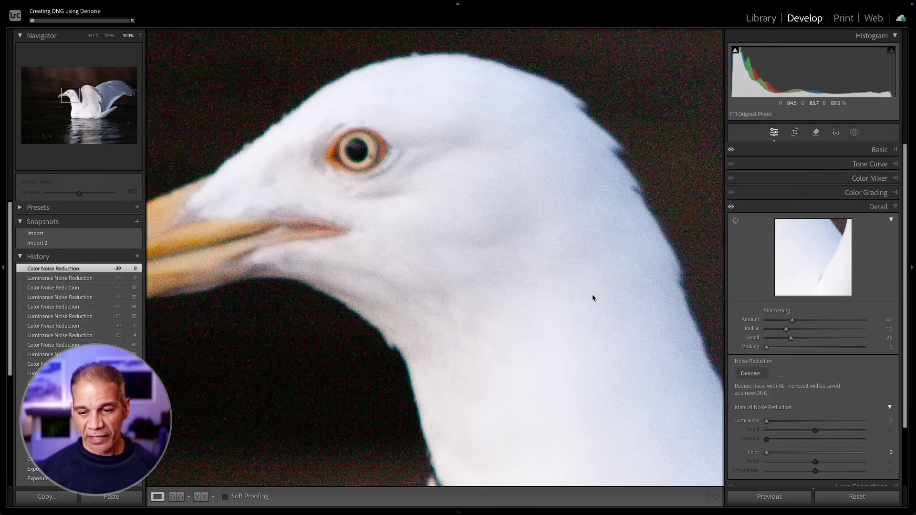
click(444, 206)
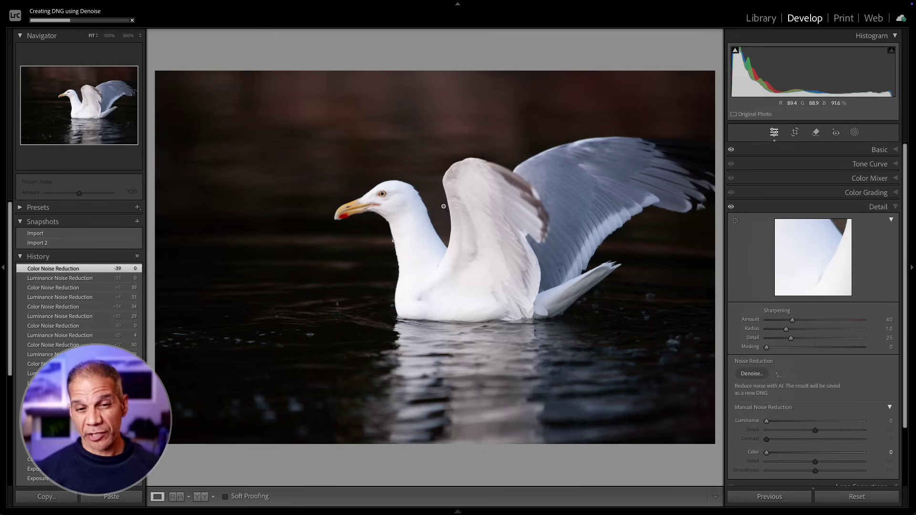
key(g)
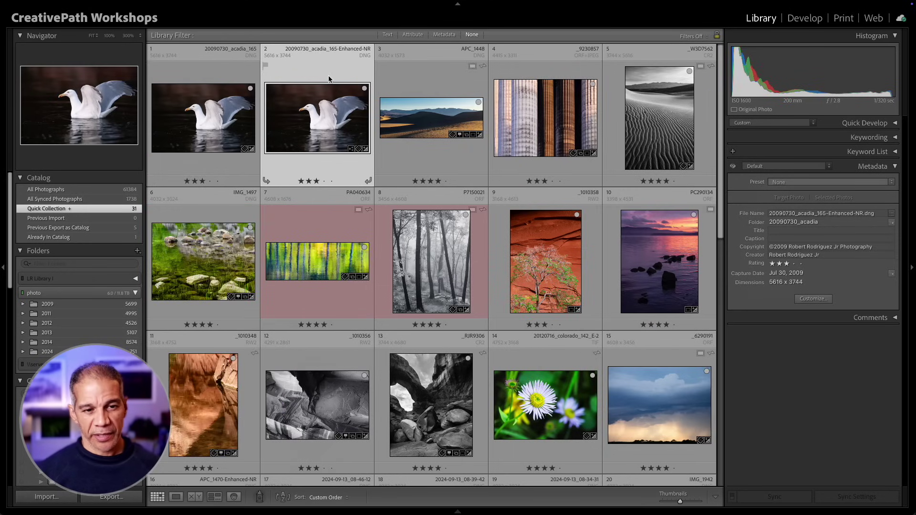
View the Enhanced-NR photo full size with its file info overlay, then return to the grid
double_click(322, 116)
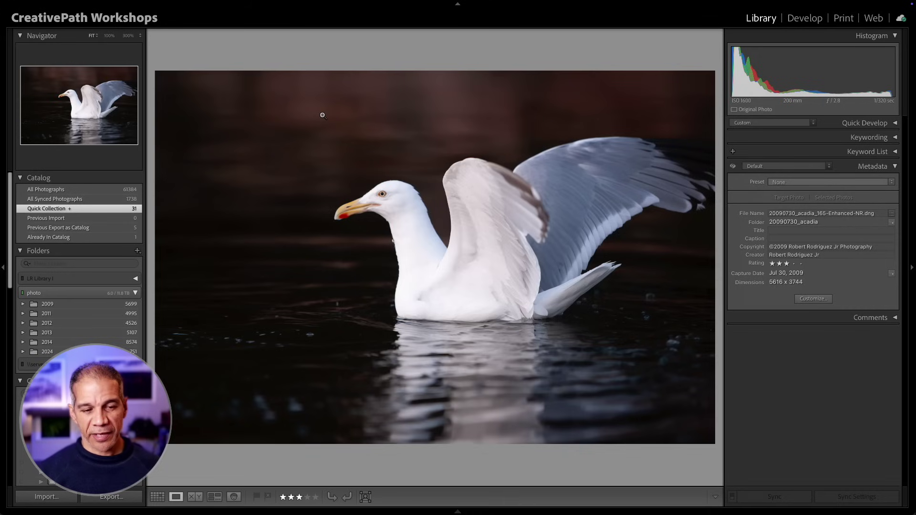
key(i)
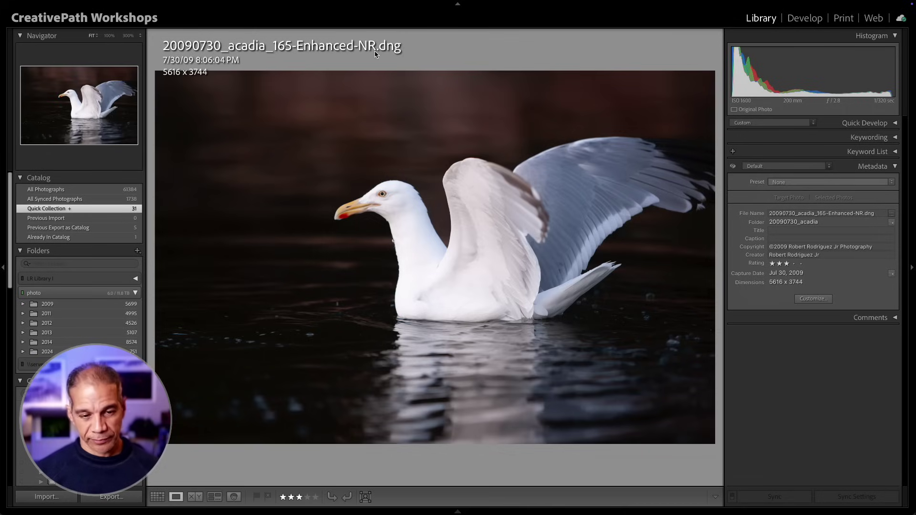
key(g)
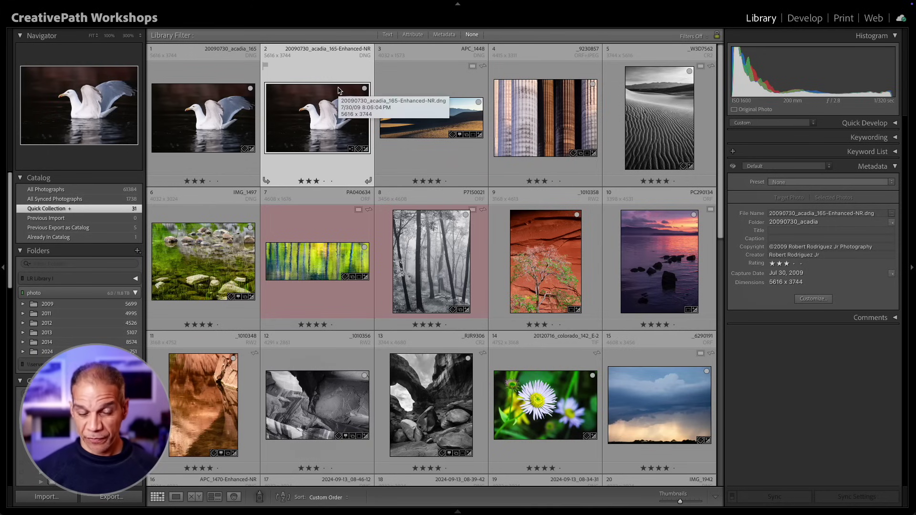
Select the original gull photo and open Photo > Enhance for it
click(219, 110)
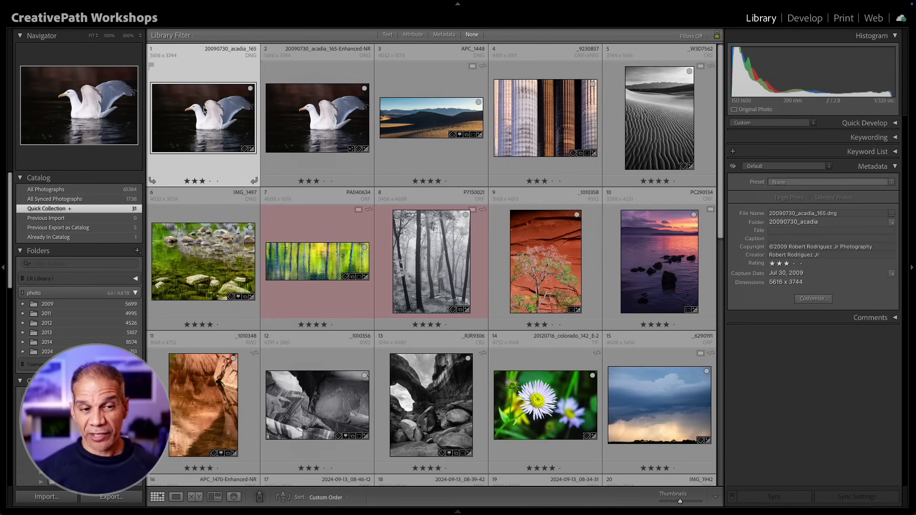
right_click(204, 109)
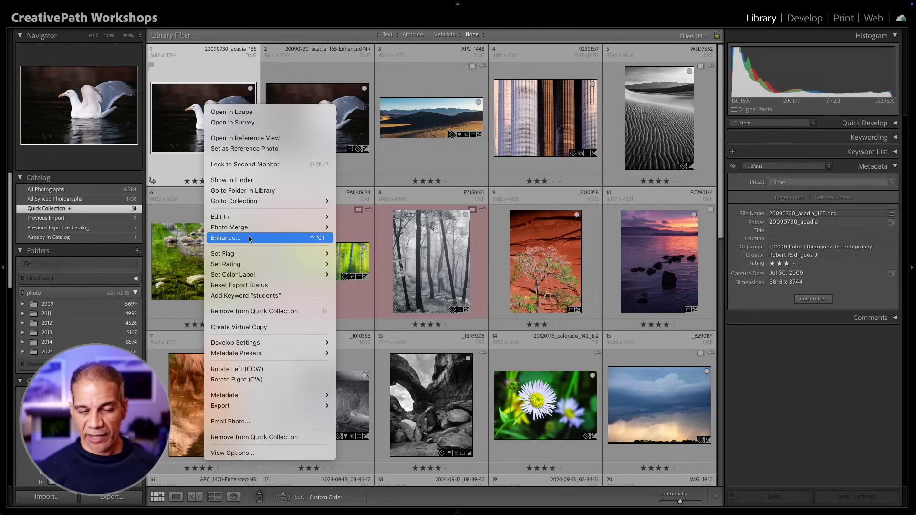
click(413, 154)
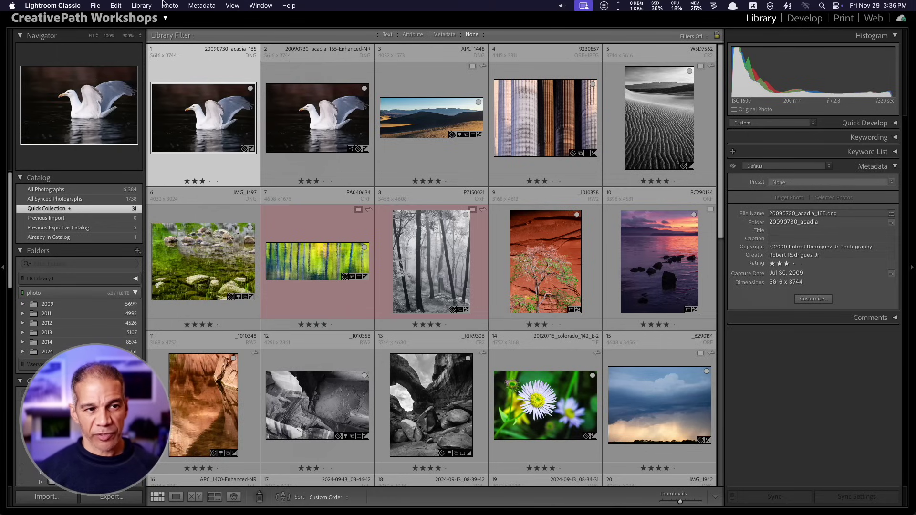
click(169, 6)
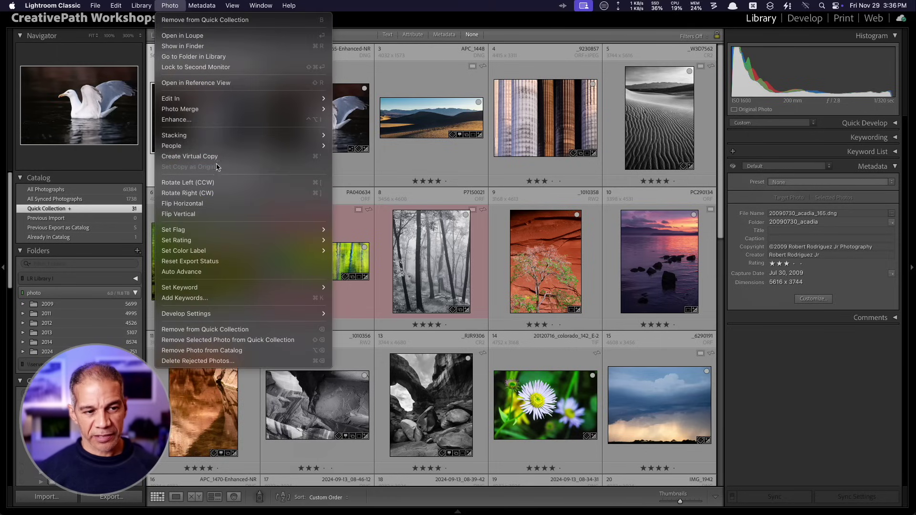
click(221, 119)
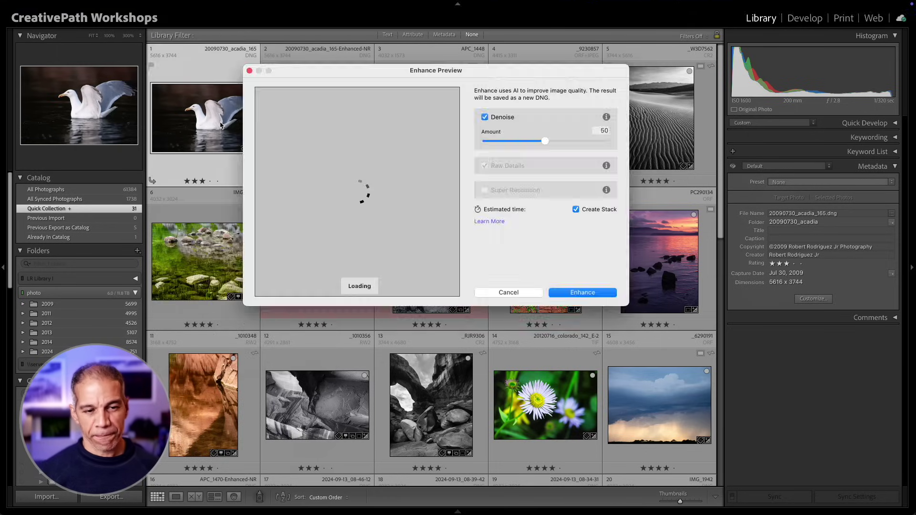
Compare options by toggling Denoise and Raw Details off, then cancel without enhancing
click(484, 117)
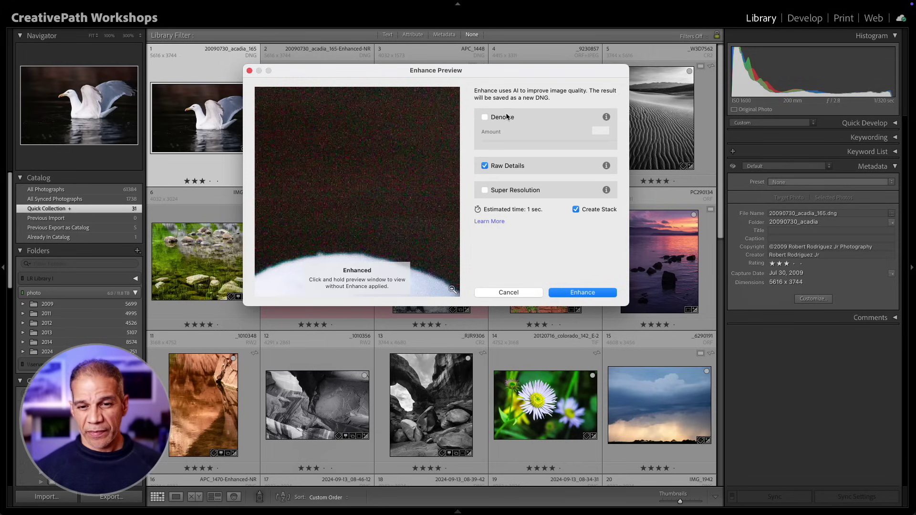
click(484, 117)
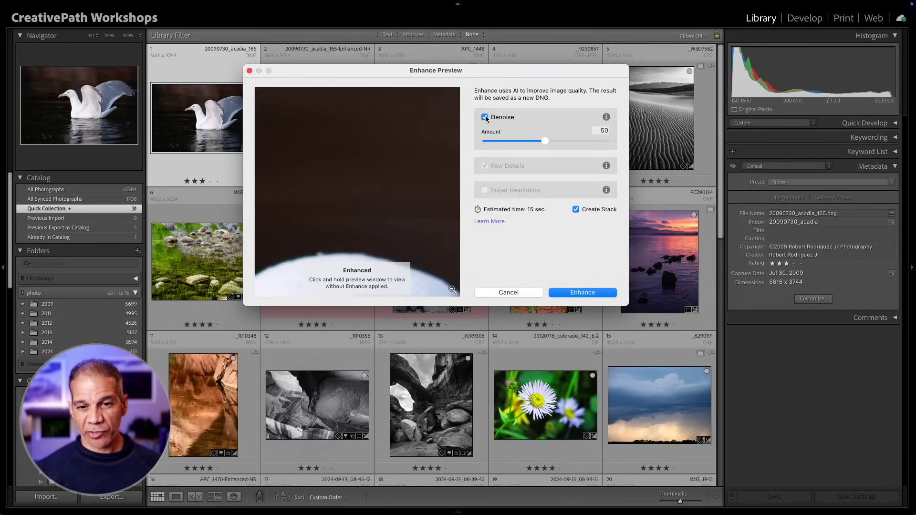
click(484, 117)
click(485, 117)
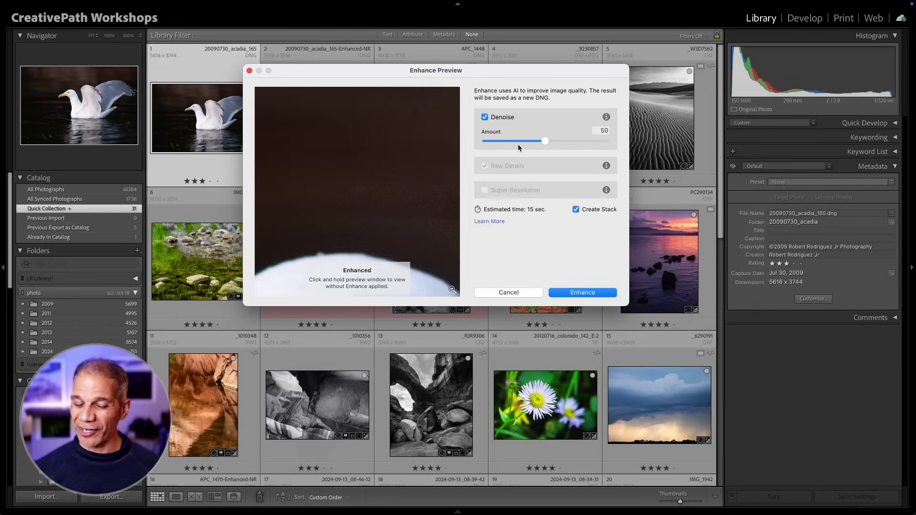
click(486, 118)
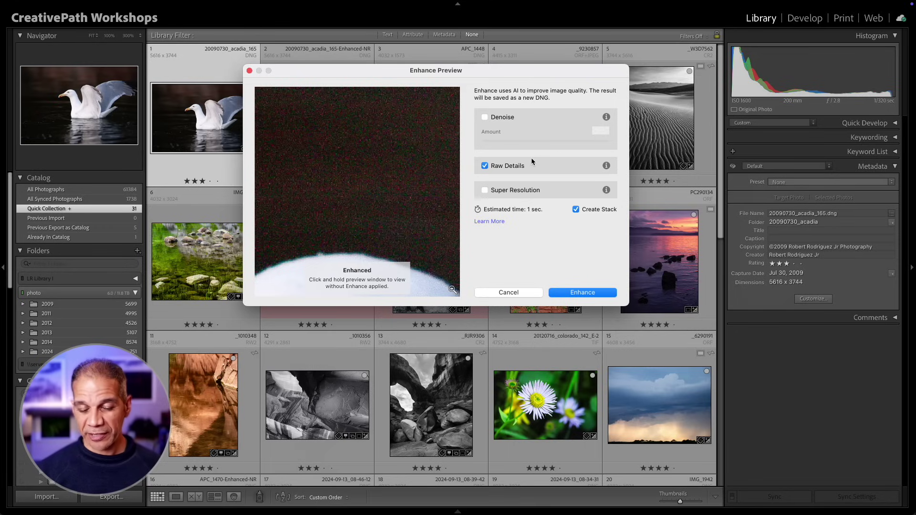
click(485, 166)
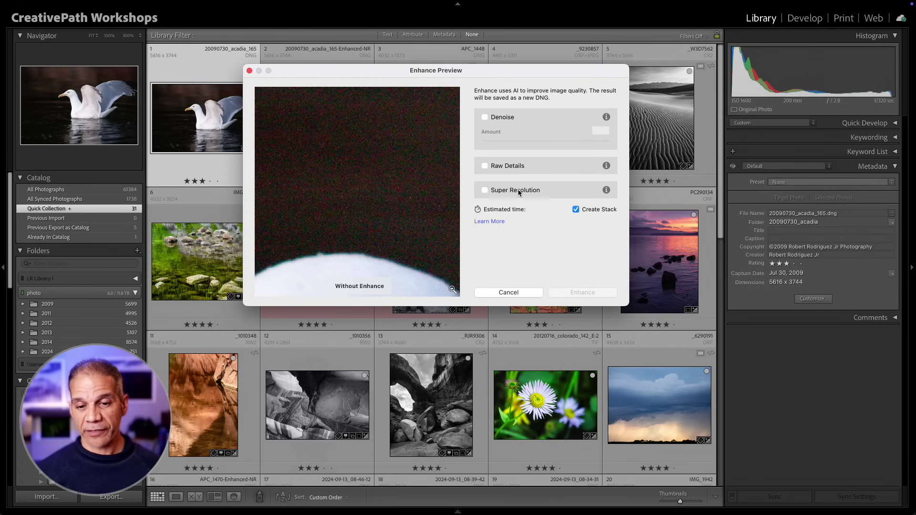
click(522, 292)
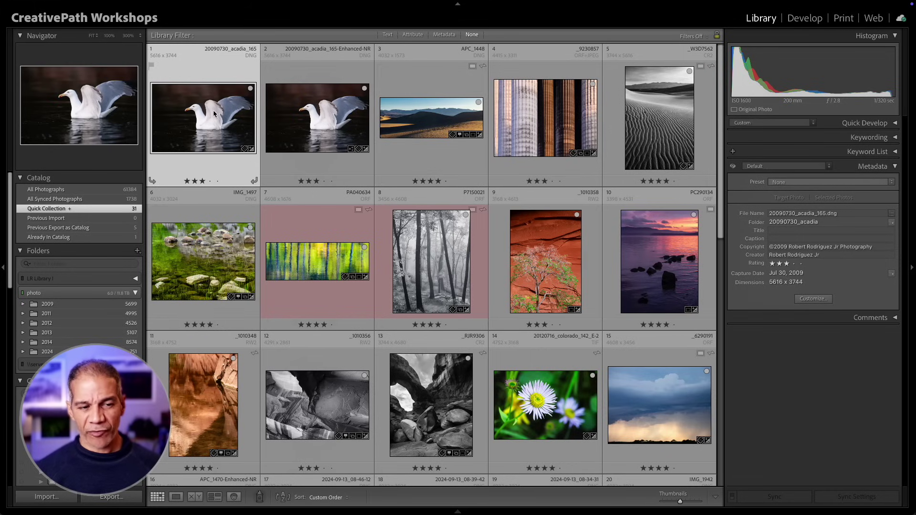
click(842, 18)
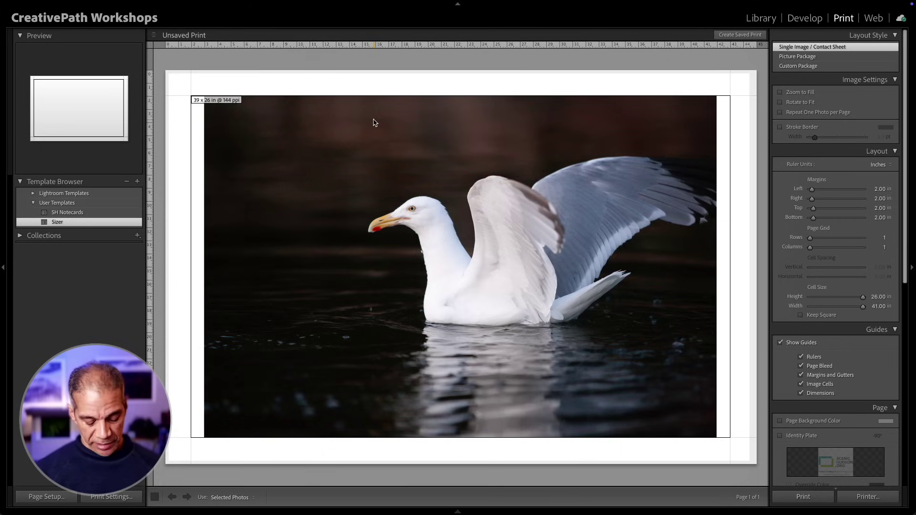
key(g)
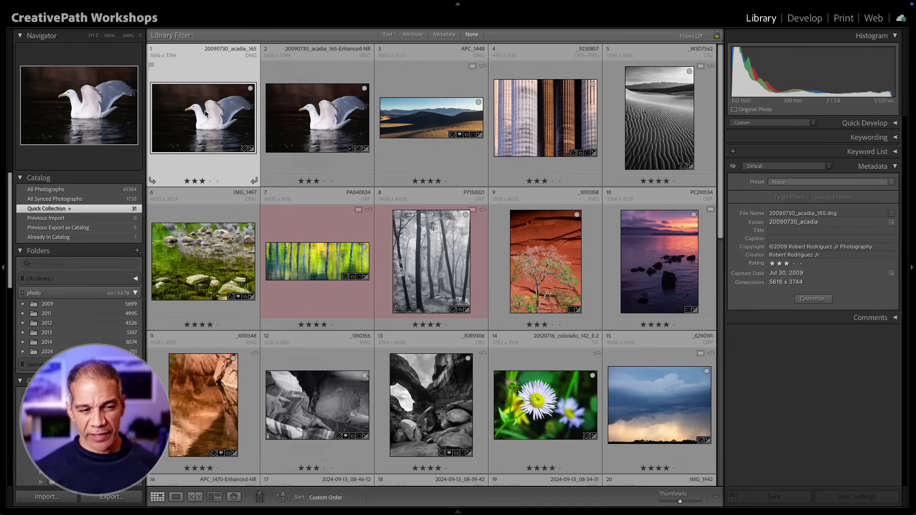
Enhance the gull photo with Super Resolution instead of Denoise to create the 11232 × 7488 Enhanced-SR DNG
right_click(205, 112)
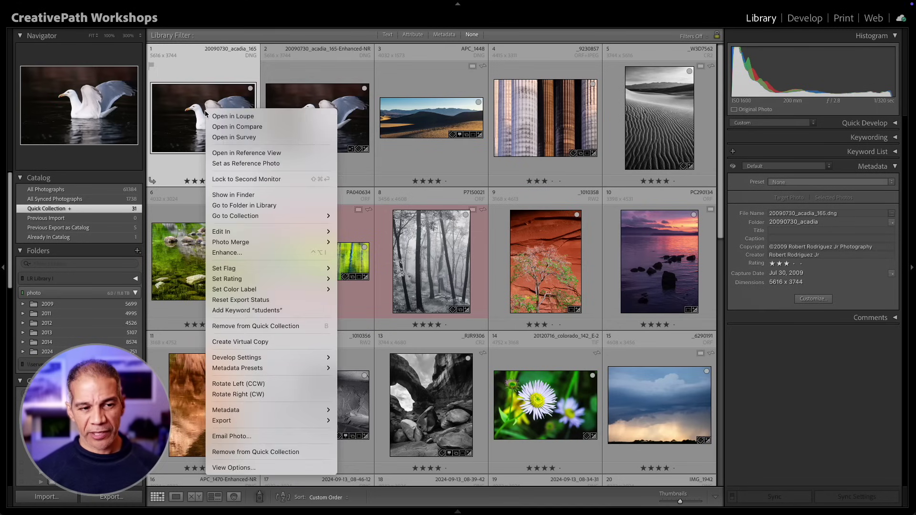
click(253, 251)
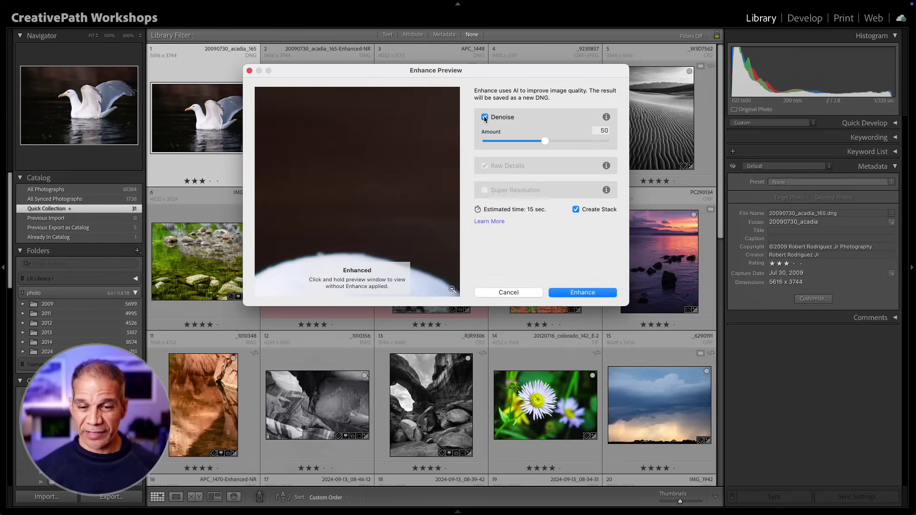
click(484, 118)
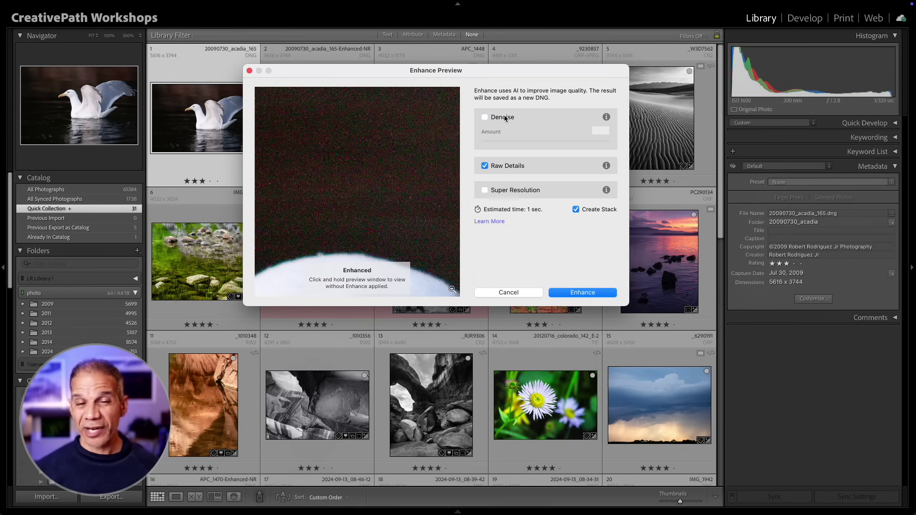
click(484, 120)
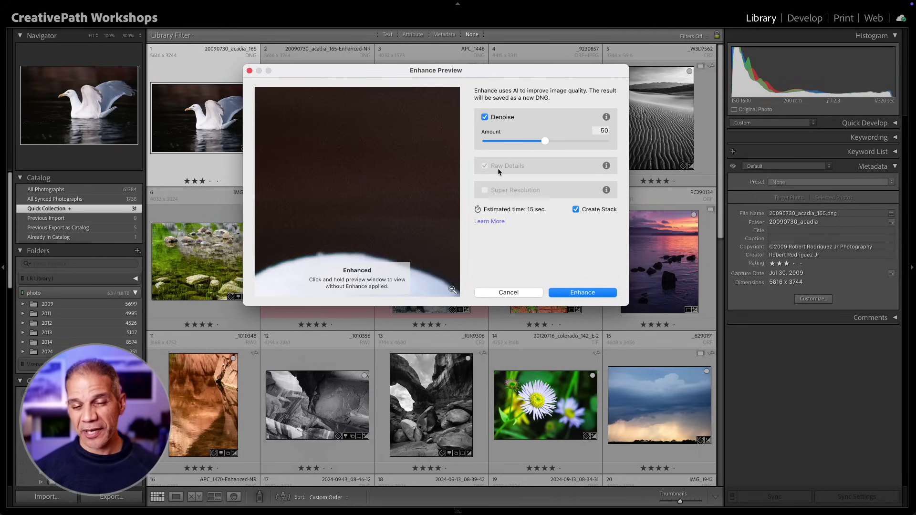
click(485, 117)
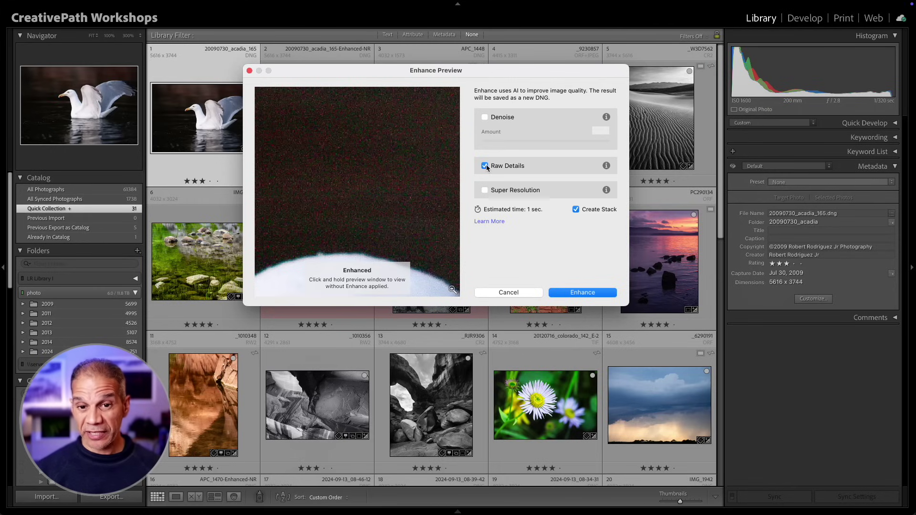
click(484, 190)
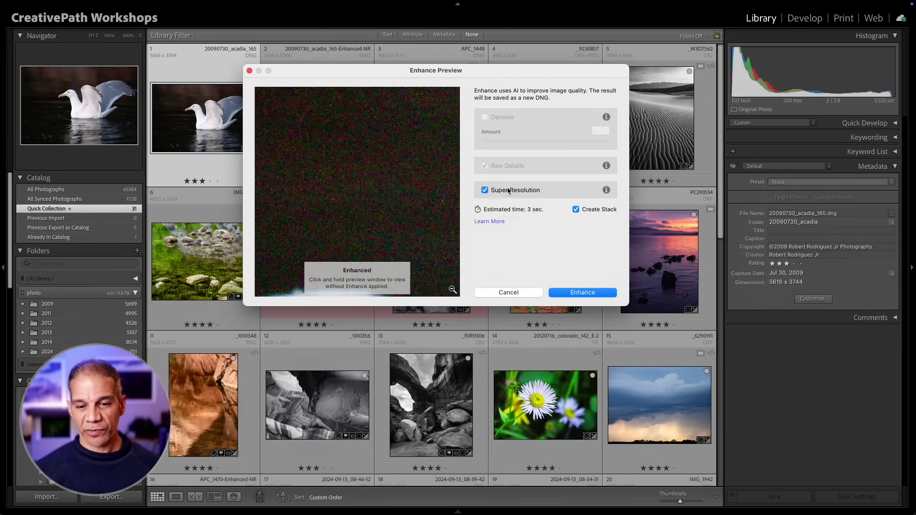
click(583, 293)
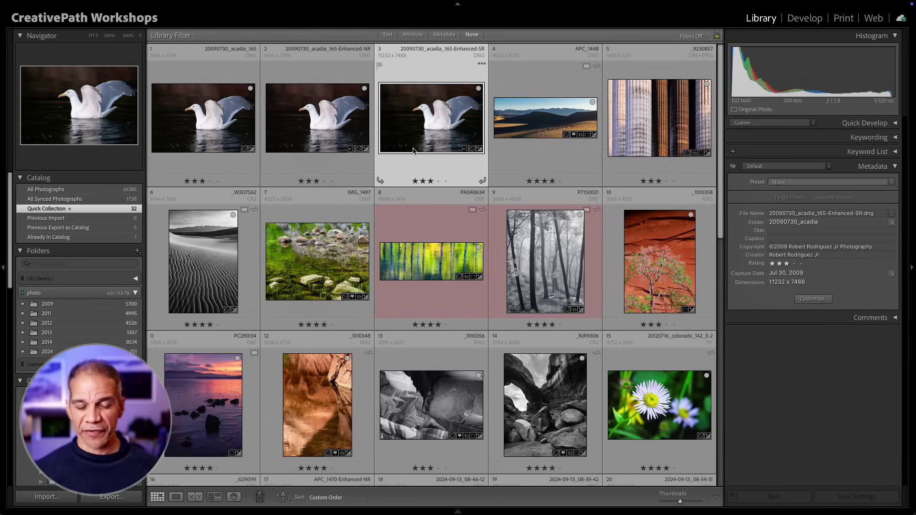
Open the Enhanced-SR thumbnail in Loupe view to confirm its 11232 x 7488 size
double_click(445, 102)
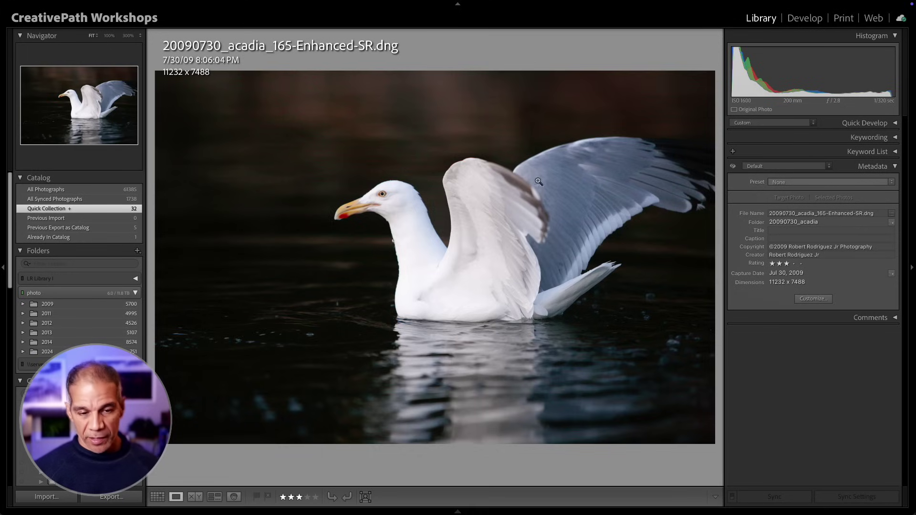
Switch to the Print module to read the Enhanced-SR photo's 288 ppi at 39 x 26 in
click(845, 19)
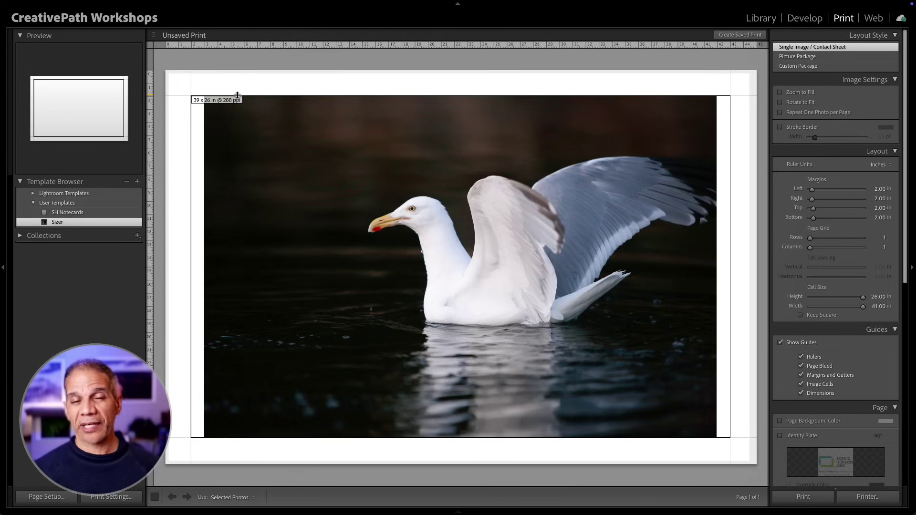
key(g)
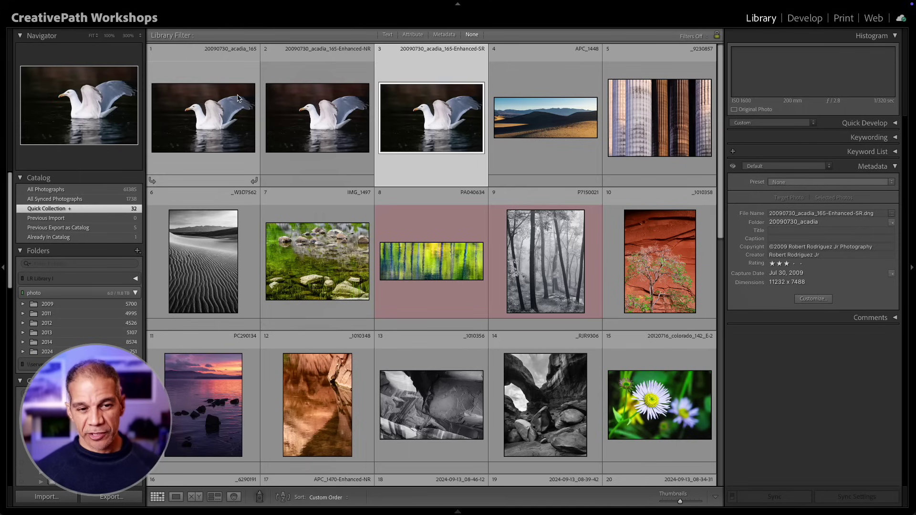